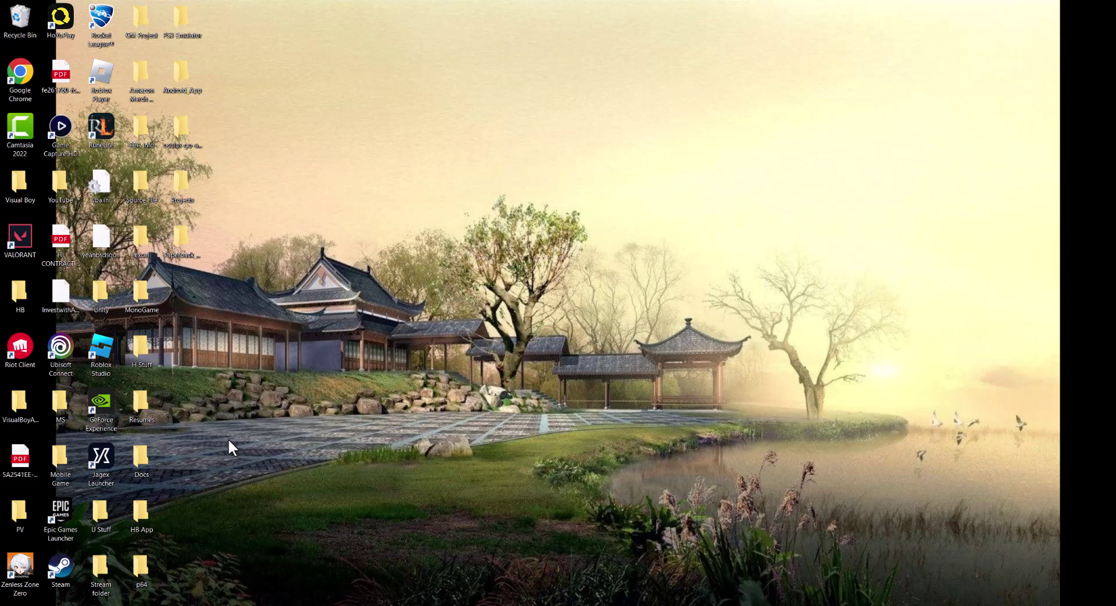
Step: Search for 'mine' and bring up the shortcut menu for Minecraft Launcher
key("super")
type("mine")
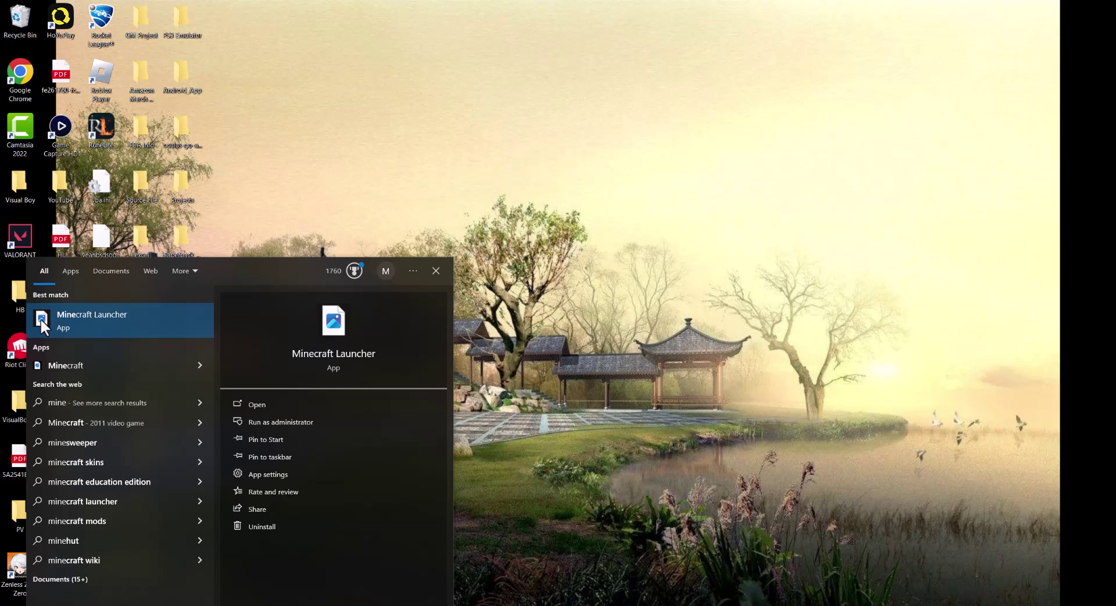
right_click(86, 328)
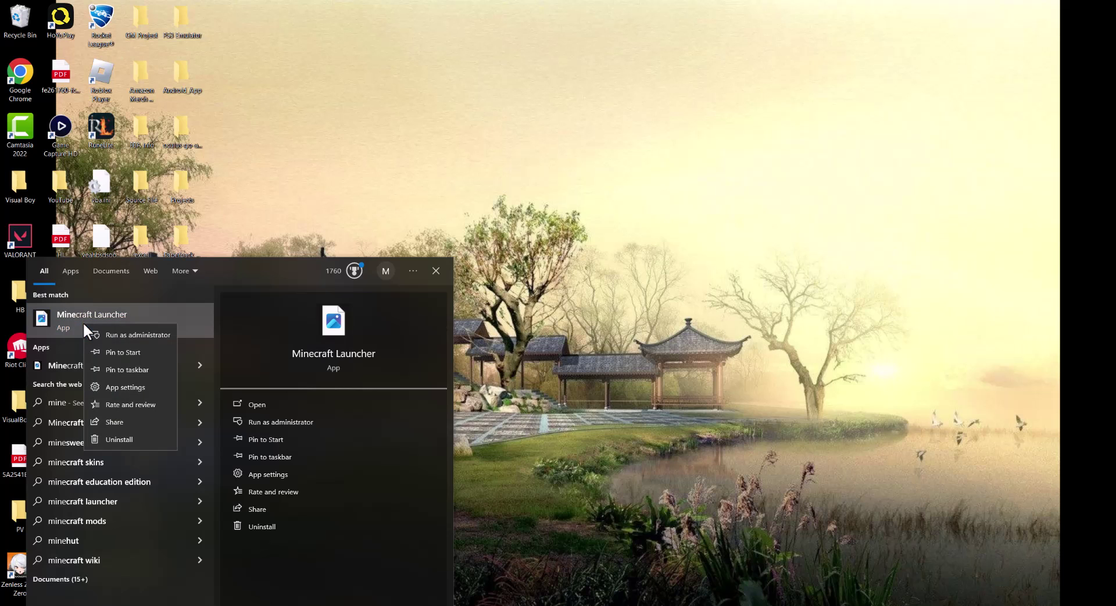
Step: View Minecraft Launcher's app settings with Repair and Reset, then close the Settings window
left_click(122, 387)
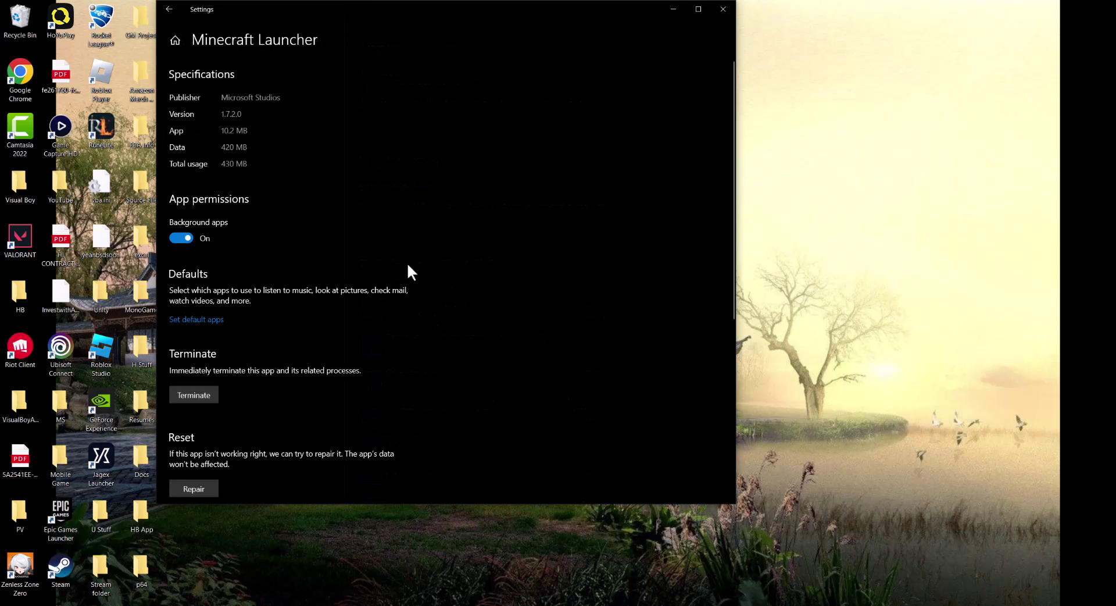
scroll(217, 394, "down", 3)
scroll(220, 398, "down", 2)
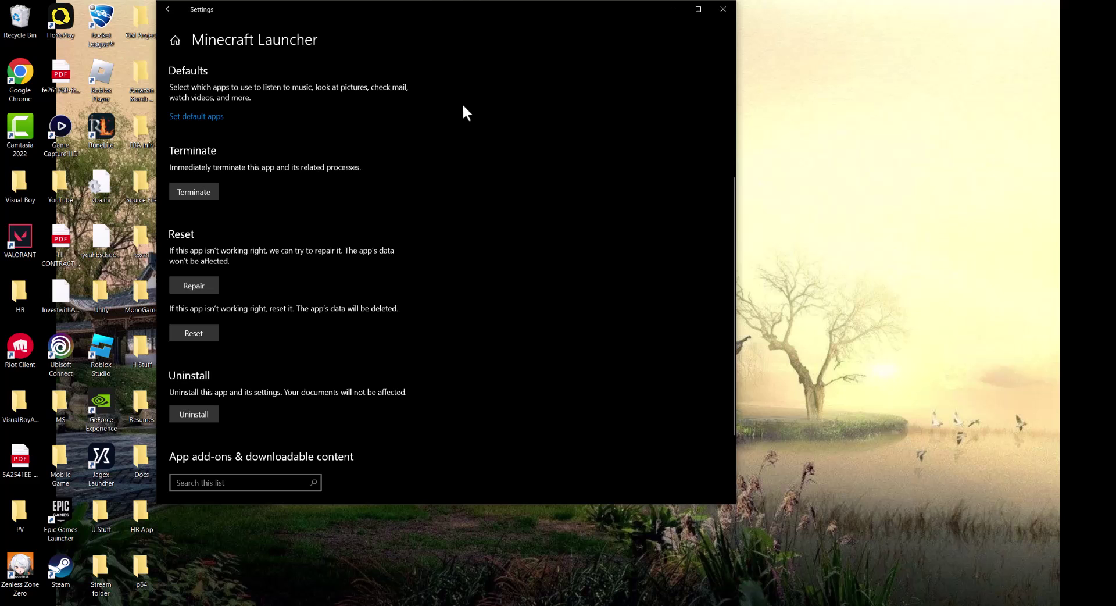
left_click(725, 11)
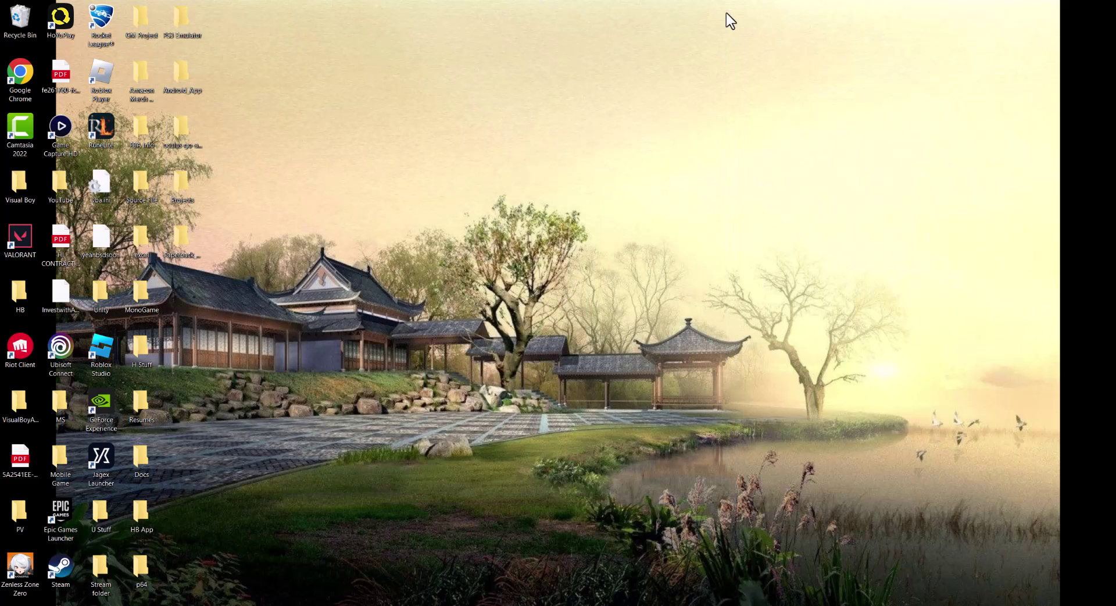
Step: Search for 'microsoft sto' and bring up the shortcut menu for Microsoft Store
key("super")
type("m")
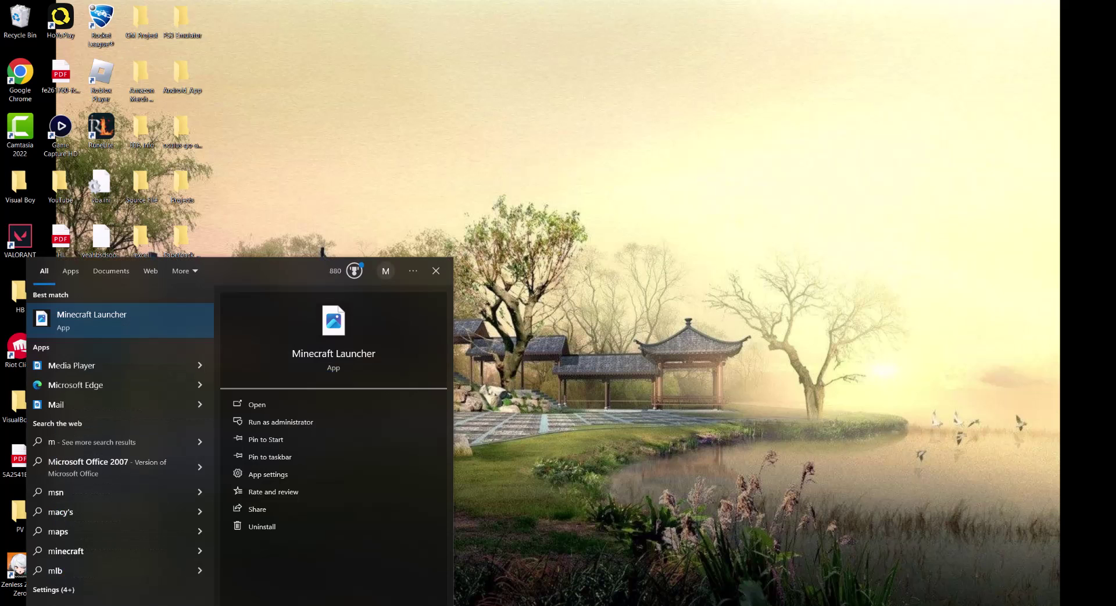
type("icro")
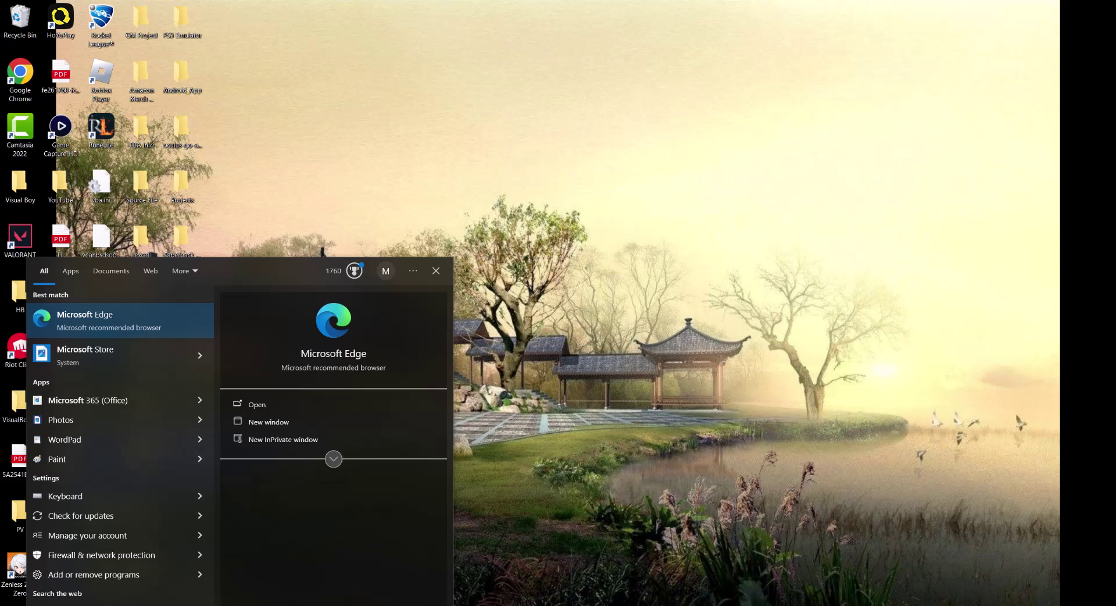
type("soft sto")
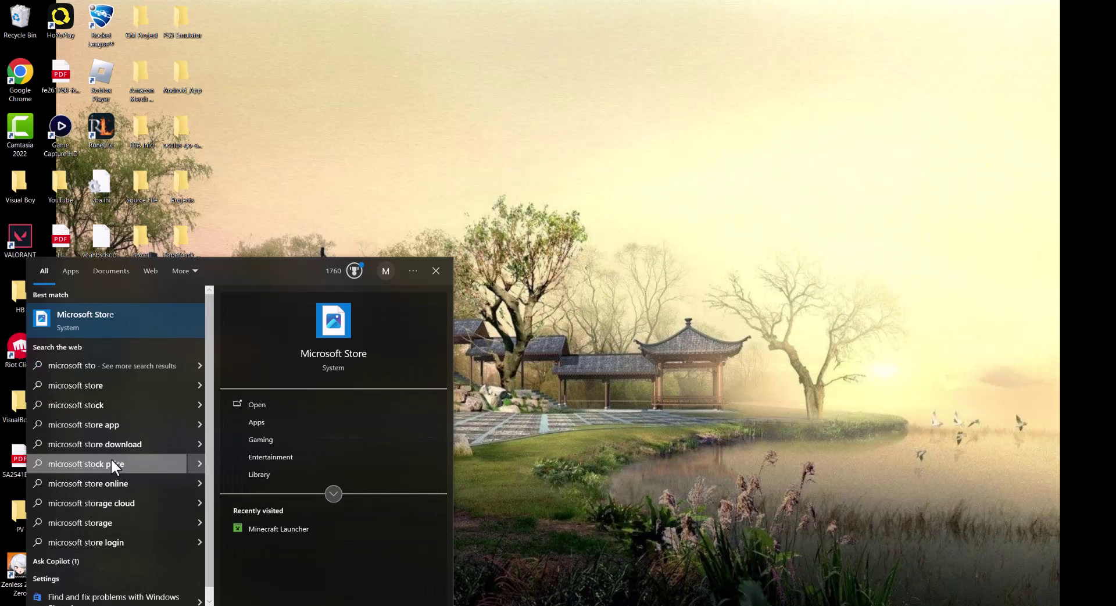
right_click(112, 328)
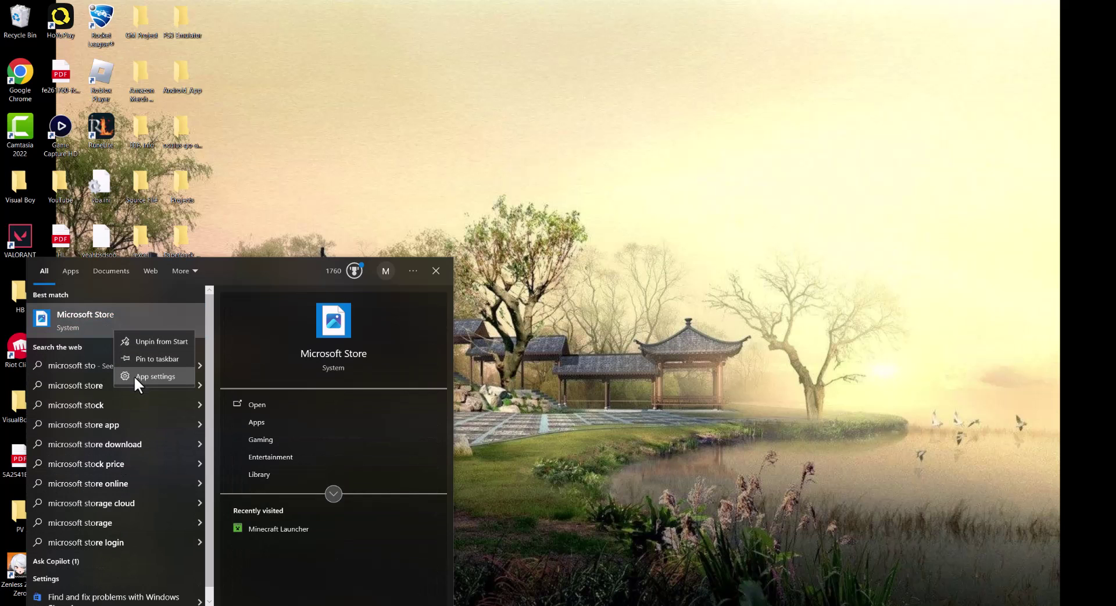
Step: Open App settings from Microsoft Store's shortcut menu to show its Repair and Reset options
left_click(154, 376)
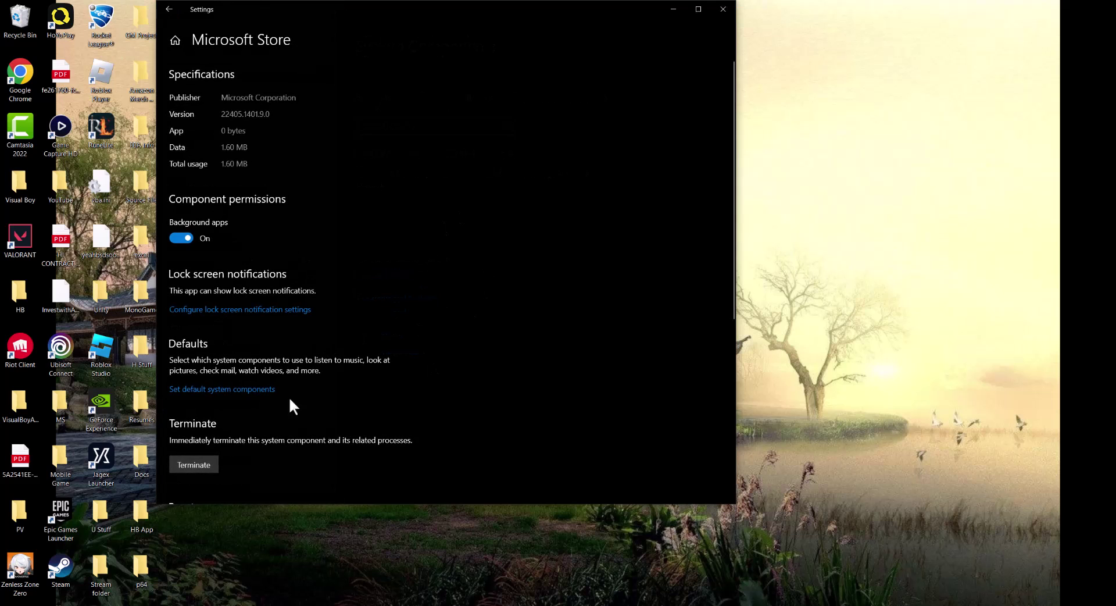
scroll(260, 354, "down", 3)
scroll(260, 354, "down", 3)
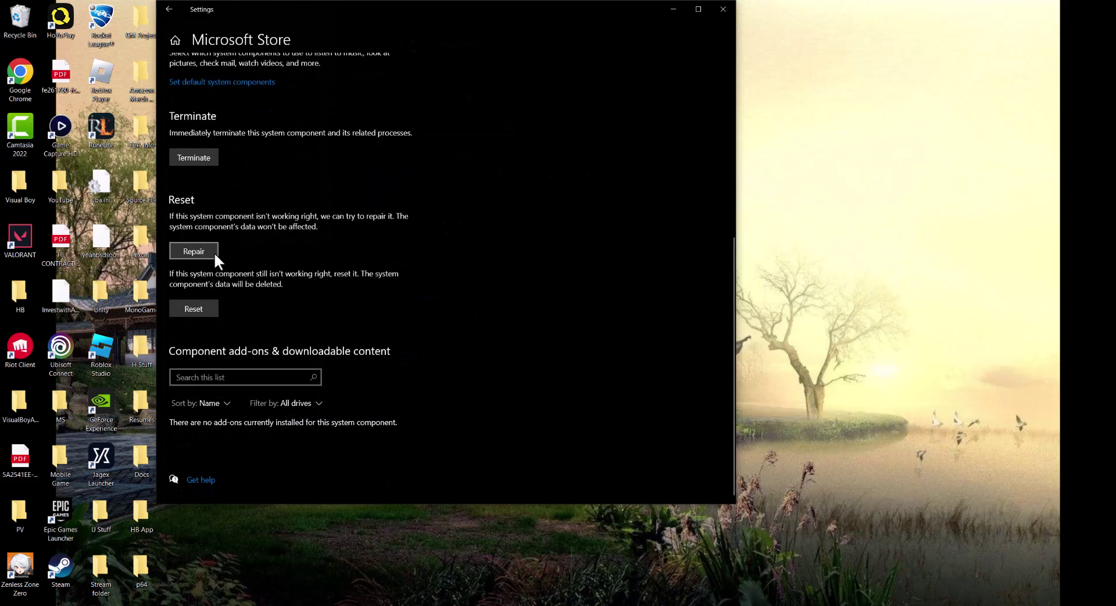